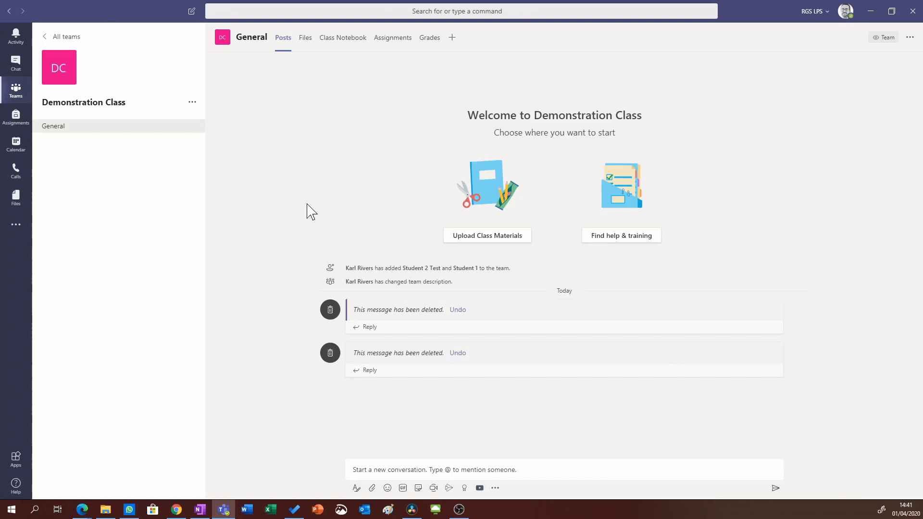
Create a new assignment titled "Physics Homework" with the instructions "Please complete the questions on the OneNote.".
{"action": "left_click", "coordinate": [394, 41]}
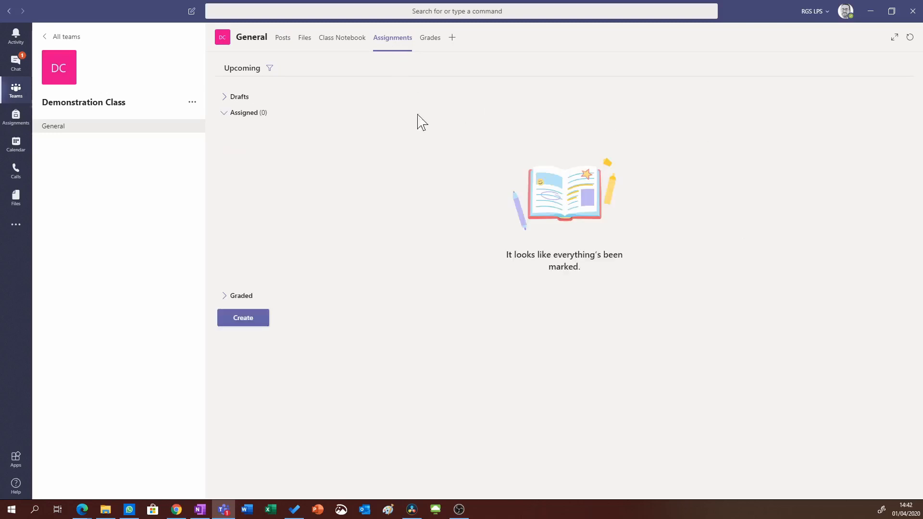
{"action": "left_click", "coordinate": [256, 320]}
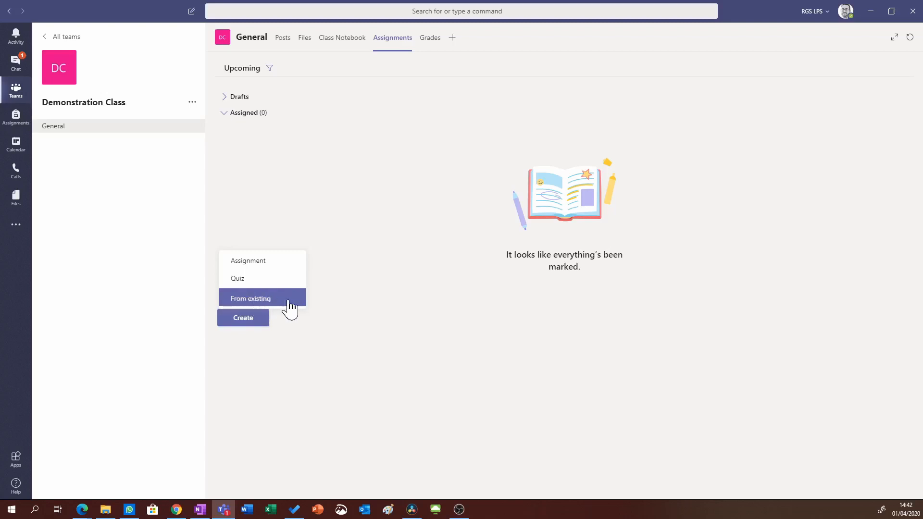
{"action": "left_click", "coordinate": [279, 267]}
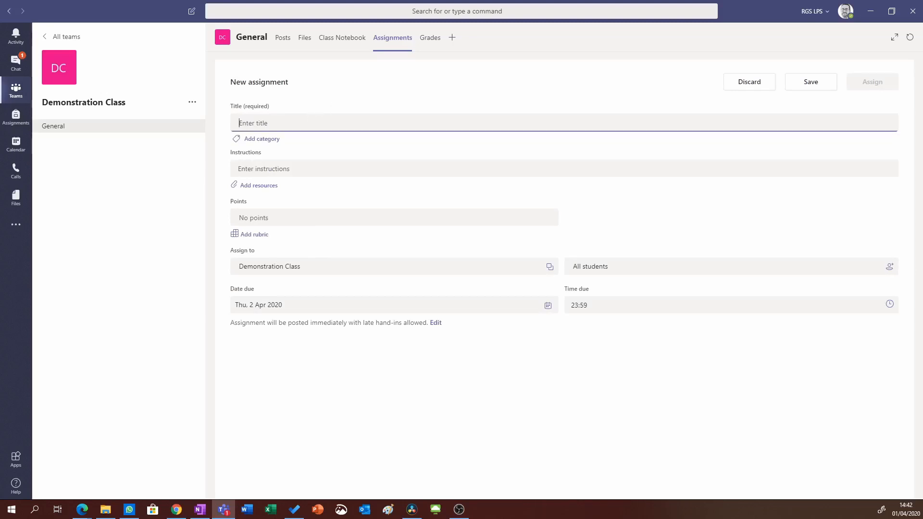
{"action": "type", "text": "Phy"}
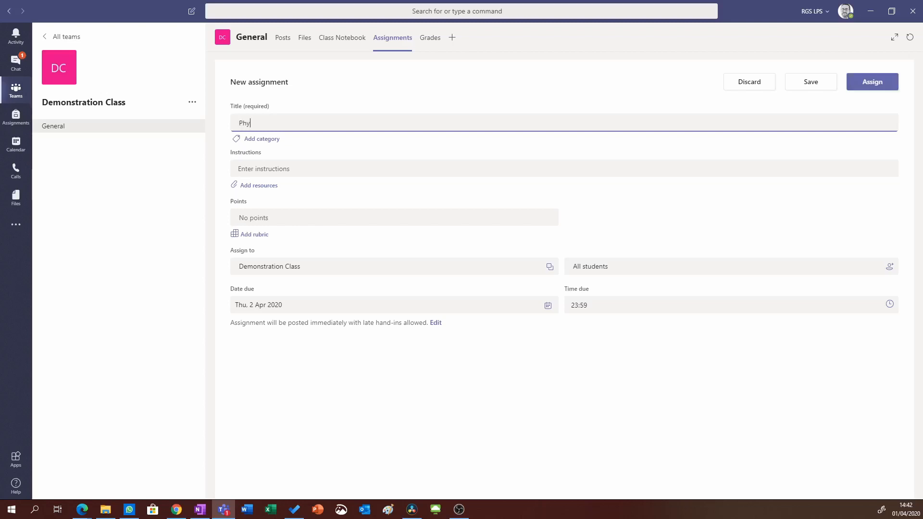
{"action": "type", "text": "sics Homework"}
{"action": "left_click", "coordinate": [304, 169]}
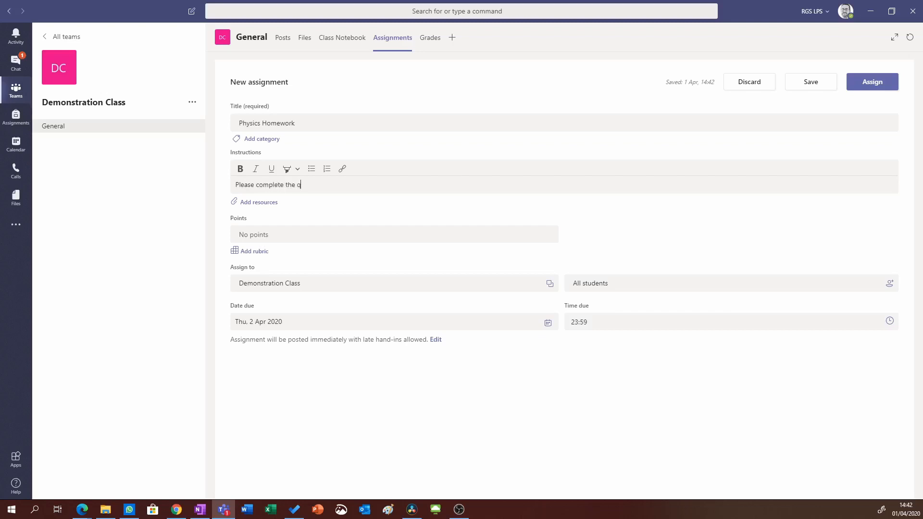
{"action": "type", "text": "n the OneNote."}
Attach the Homework Questions page from the Class Notebook's _Content Library, under Physics Homework, and copy it into the students' Homework section.
{"action": "left_click", "coordinate": [271, 202]}
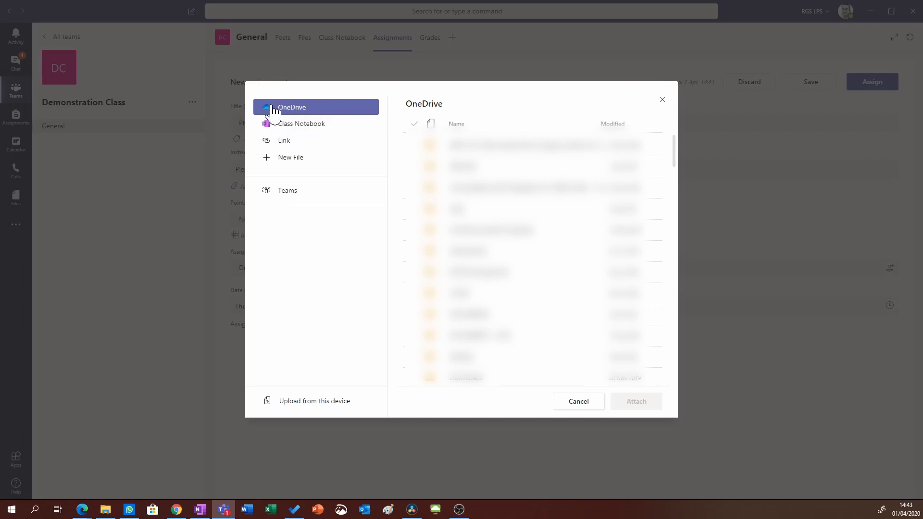
{"action": "left_click", "coordinate": [340, 144]}
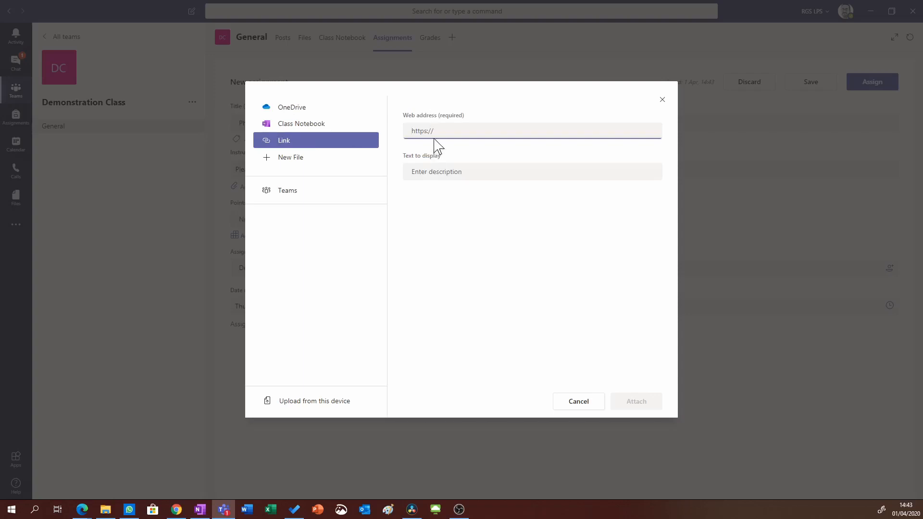
{"action": "left_click", "coordinate": [315, 161]}
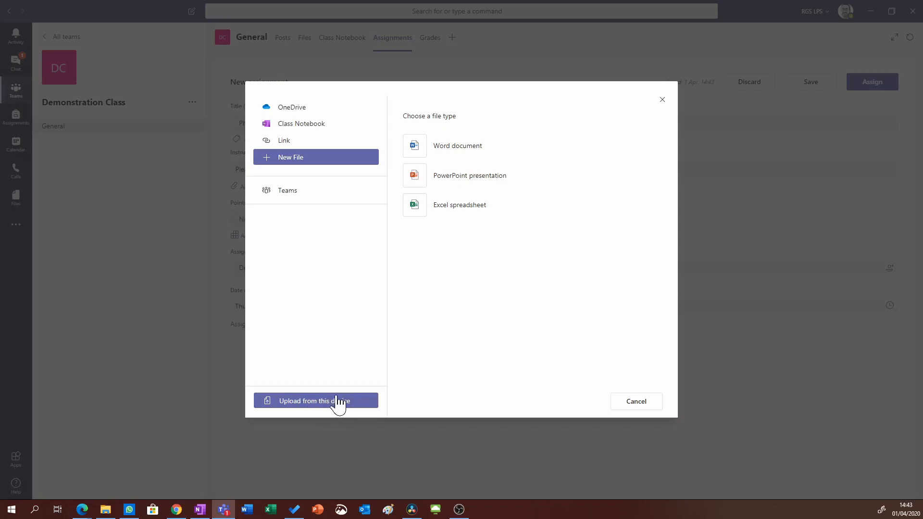
{"action": "left_click", "coordinate": [318, 127]}
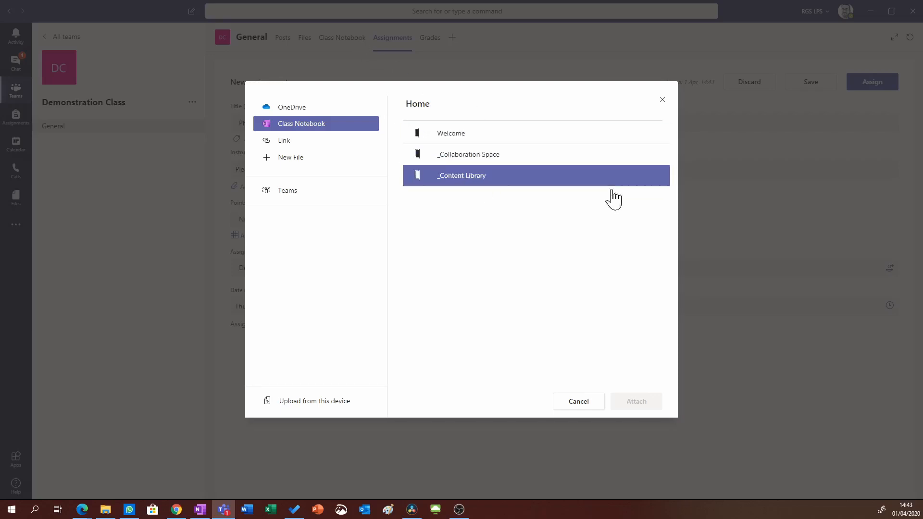
{"action": "left_click", "coordinate": [458, 181]}
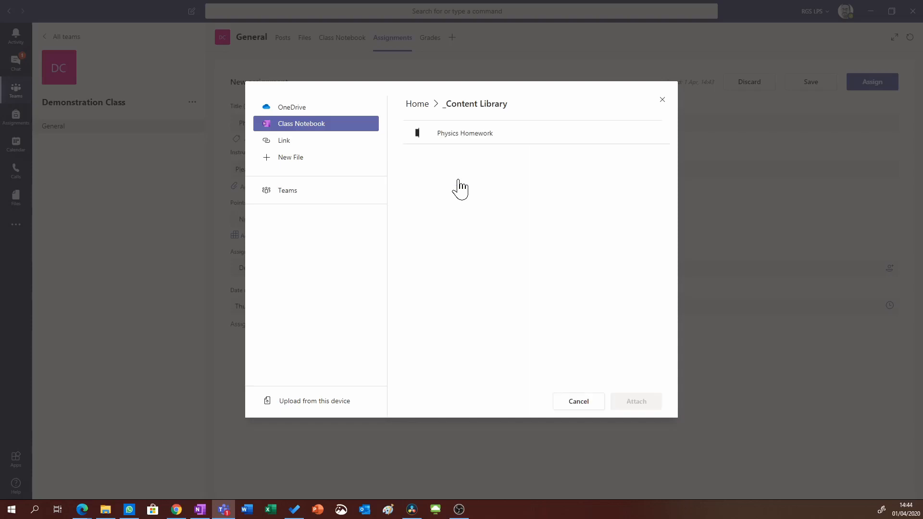
{"action": "left_click", "coordinate": [485, 135]}
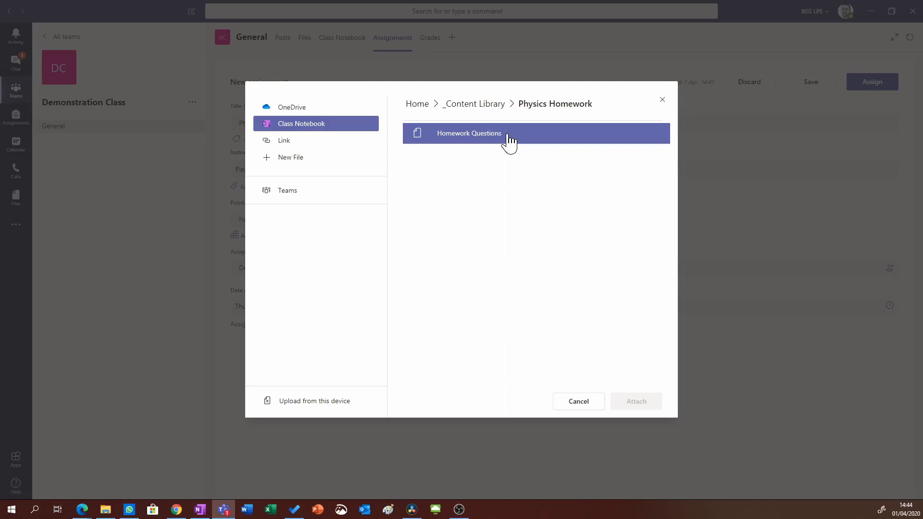
{"action": "left_click", "coordinate": [509, 141]}
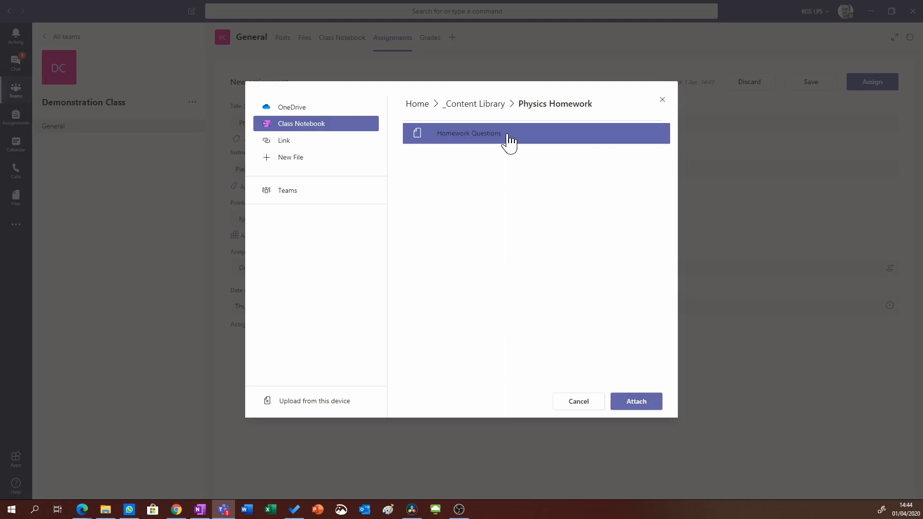
{"action": "left_click", "coordinate": [638, 402]}
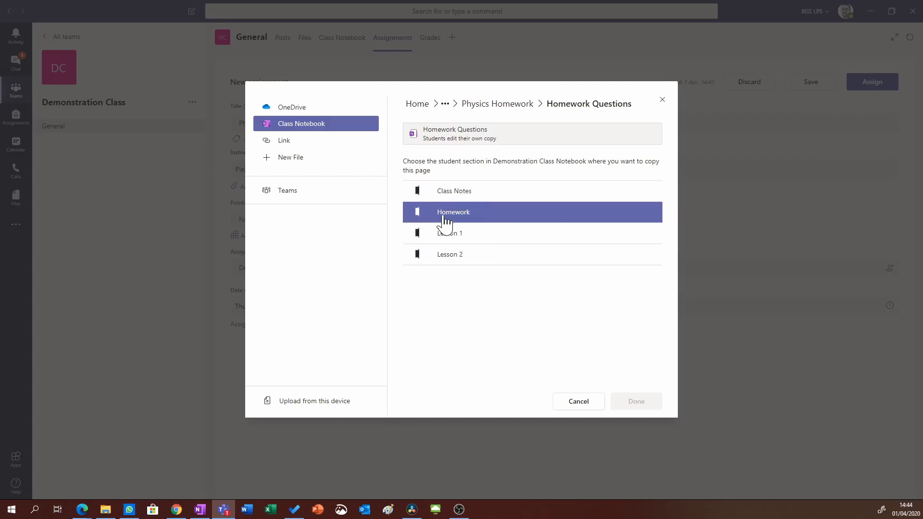
{"action": "left_click", "coordinate": [470, 220]}
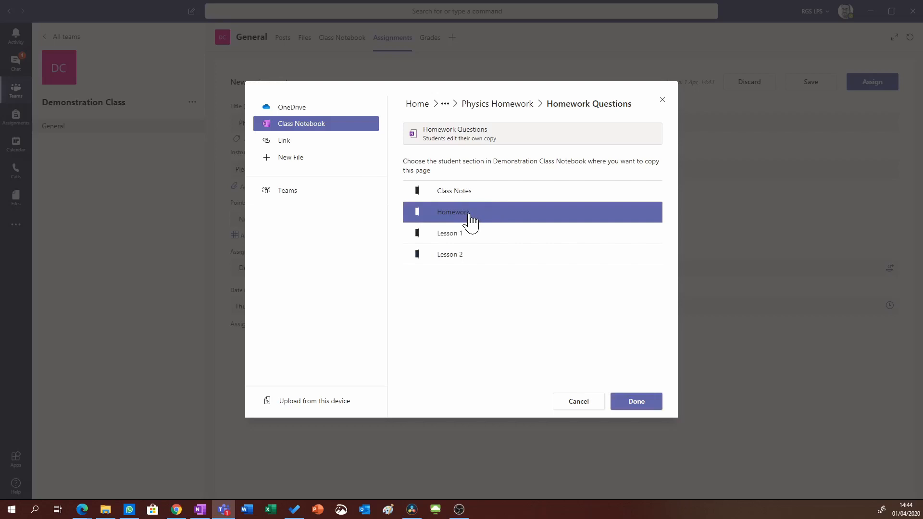
{"action": "left_click", "coordinate": [637, 403]}
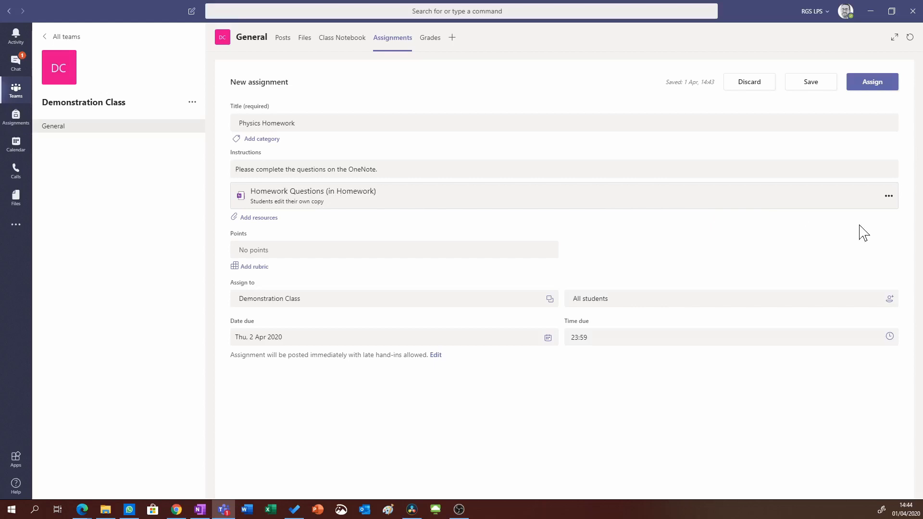
Review the attached page's options and the class and student choices for the assignment without changing them.
{"action": "left_click", "coordinate": [888, 197]}
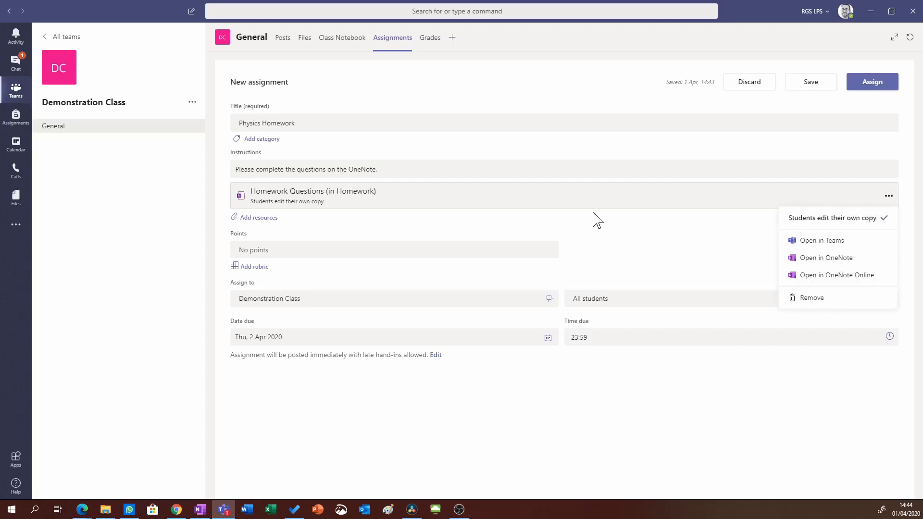
{"action": "left_click", "coordinate": [642, 232]}
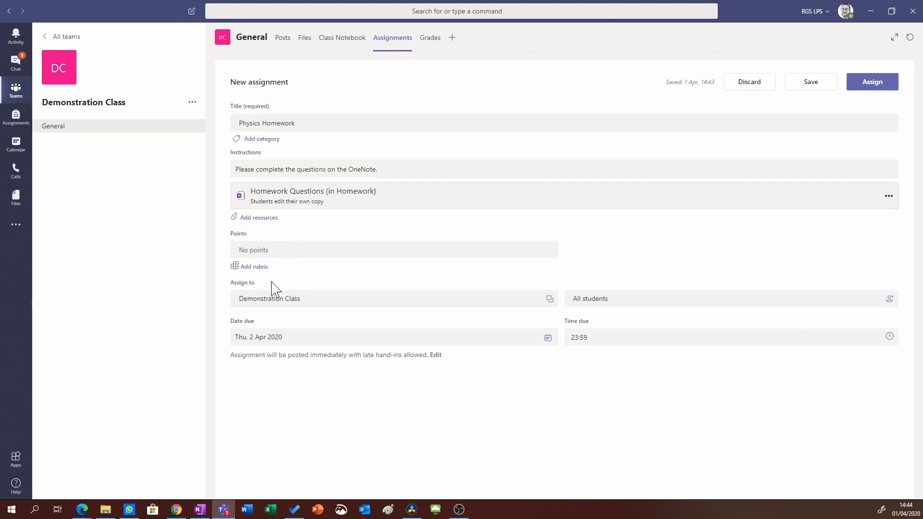
{"action": "left_click", "coordinate": [549, 299]}
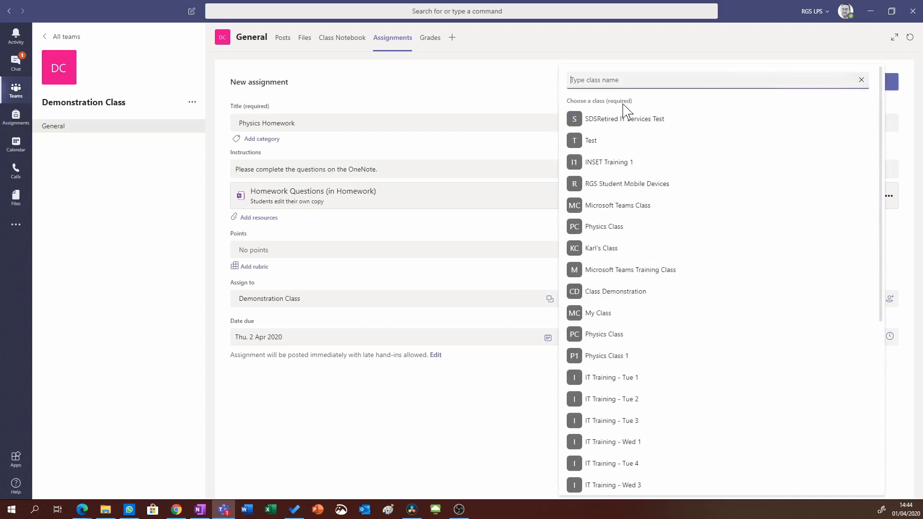
{"action": "left_click", "coordinate": [478, 428]}
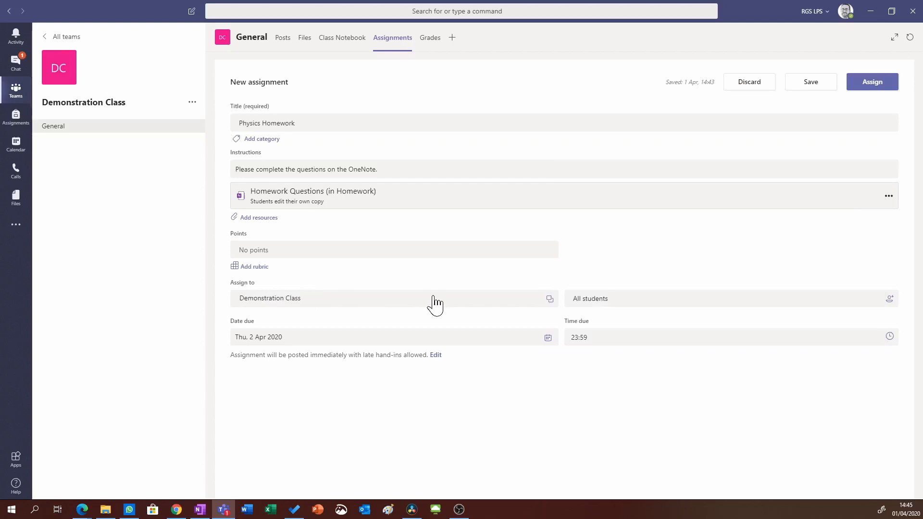
{"action": "left_click", "coordinate": [641, 299]}
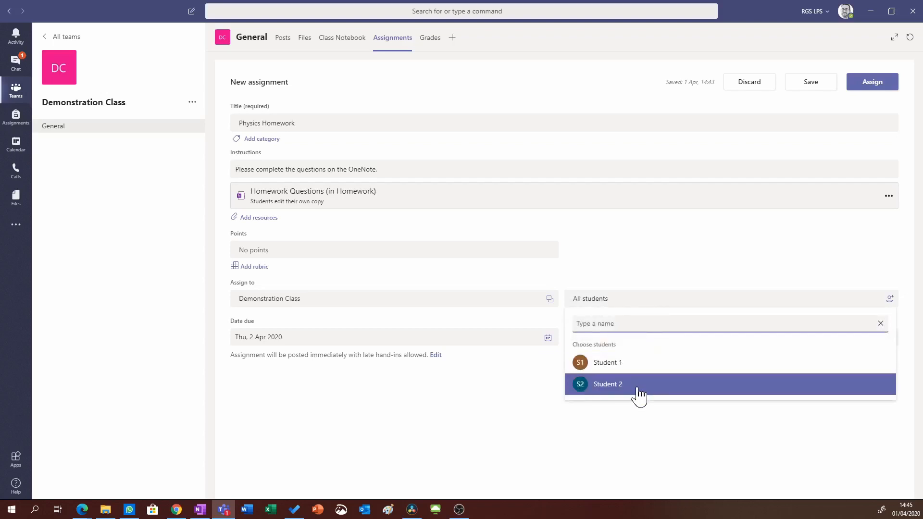
{"action": "left_click", "coordinate": [660, 424]}
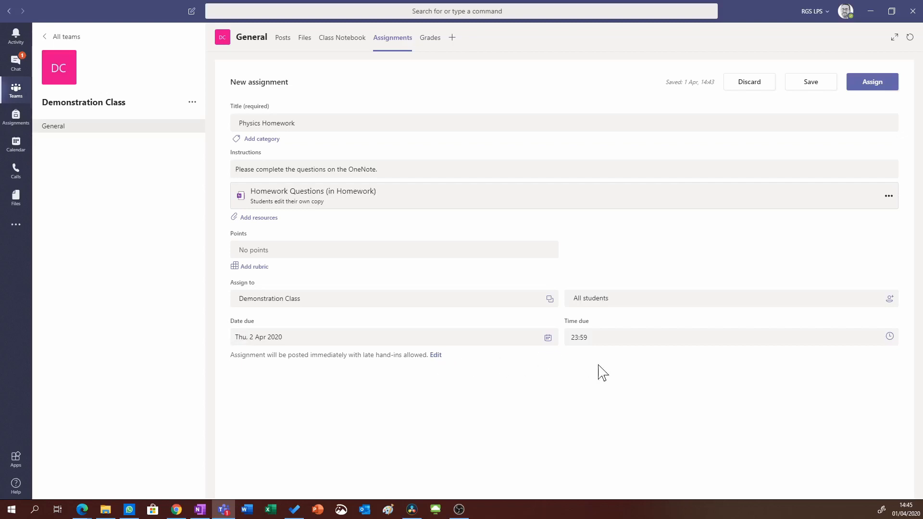
Assign the homework to all students in Demonstration Class and view its post in the General channel.
{"action": "left_click", "coordinate": [870, 88]}
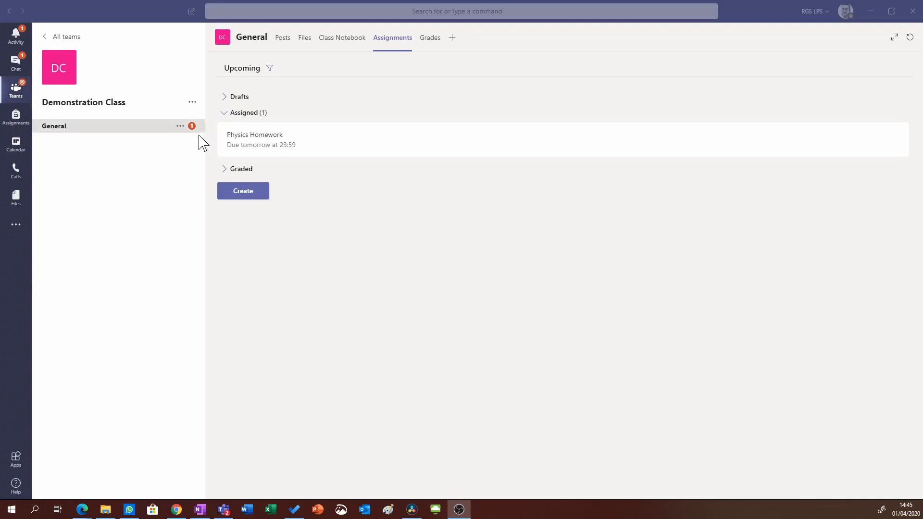
{"action": "left_click", "coordinate": [146, 127]}
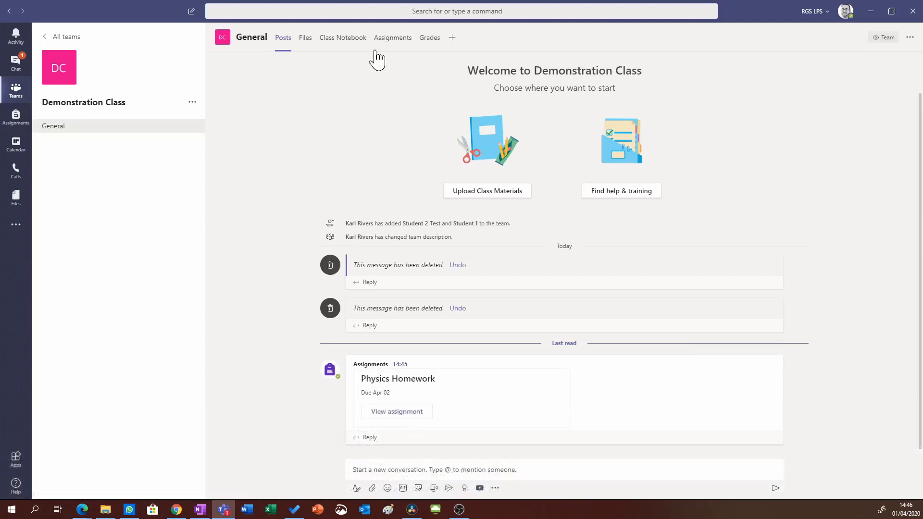
Open the Physics Homework assignment and examine its hand-in list, student view and attached Homework Questions page.
{"action": "left_click", "coordinate": [393, 40]}
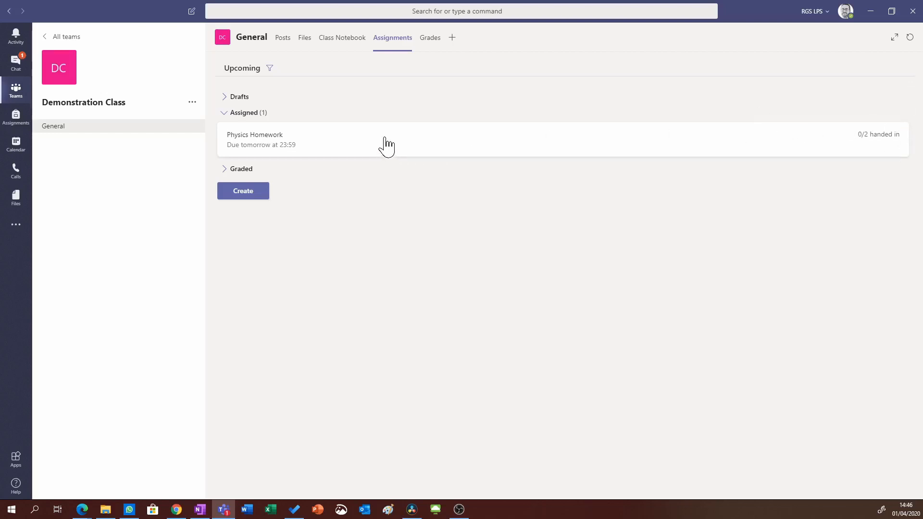
{"action": "left_click", "coordinate": [290, 149]}
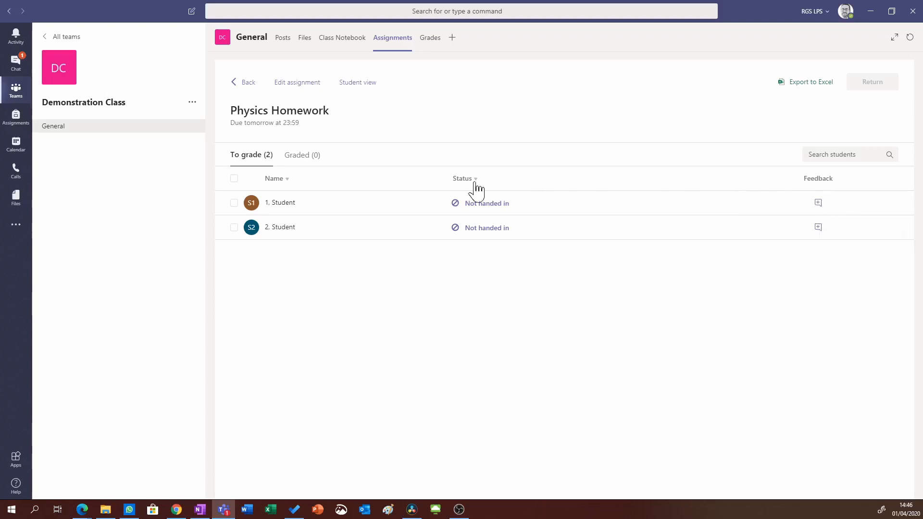
{"action": "left_click", "coordinate": [361, 91]}
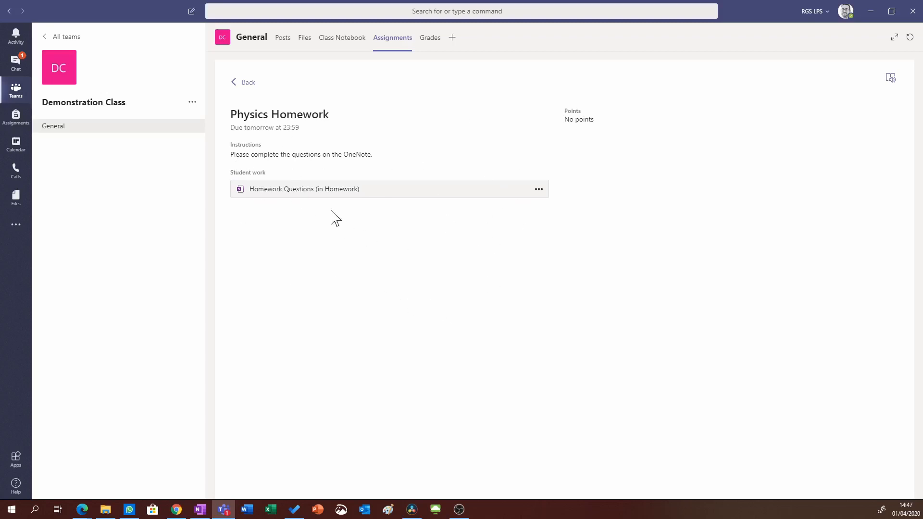
{"action": "left_click", "coordinate": [310, 190]}
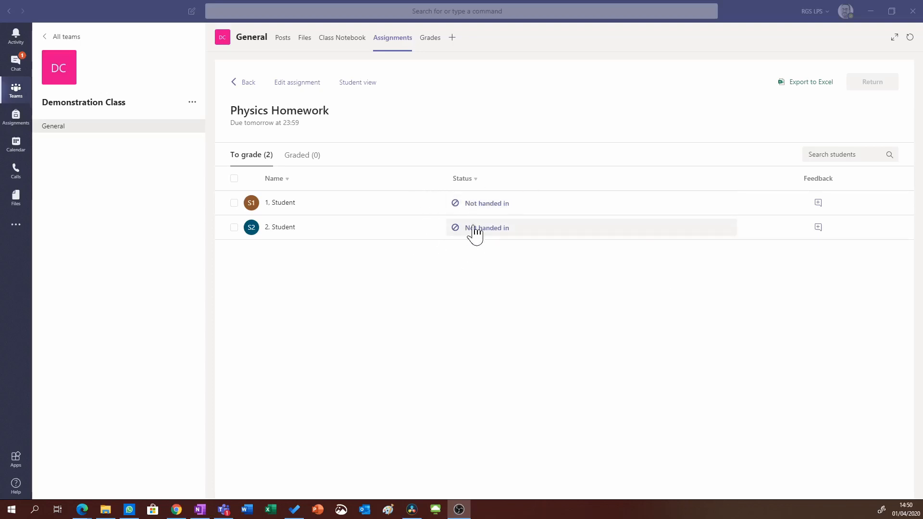
Give Student 2's homework the feedback "Great work!" and write "Great work!" beneath the first question on the page.
{"action": "left_click", "coordinate": [504, 235]}
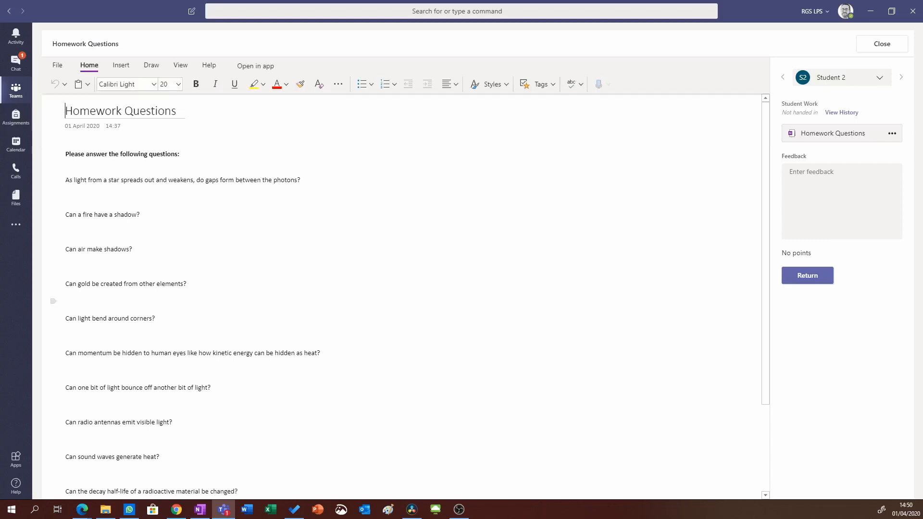
{"action": "left_click", "coordinate": [866, 205]}
{"action": "type", "text": "Great work!"}
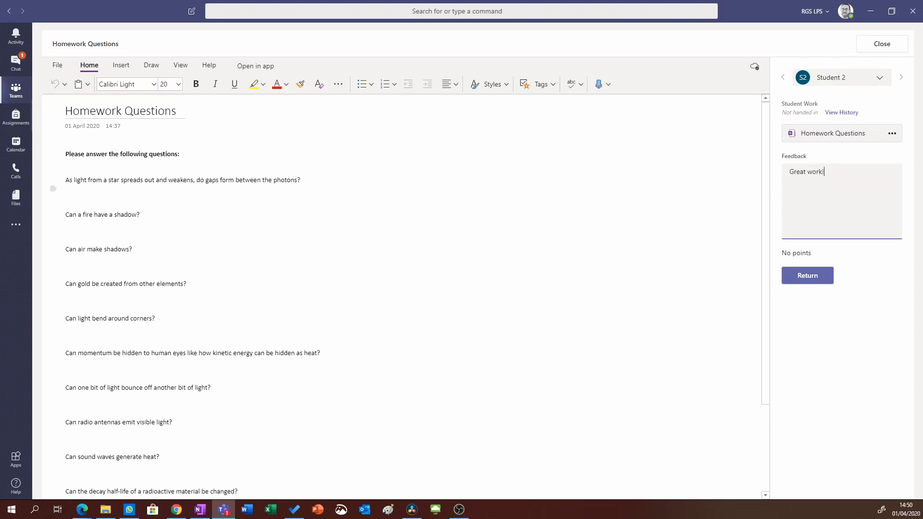
{"action": "left_click", "coordinate": [66, 189]}
{"action": "key", "text": "Return"}
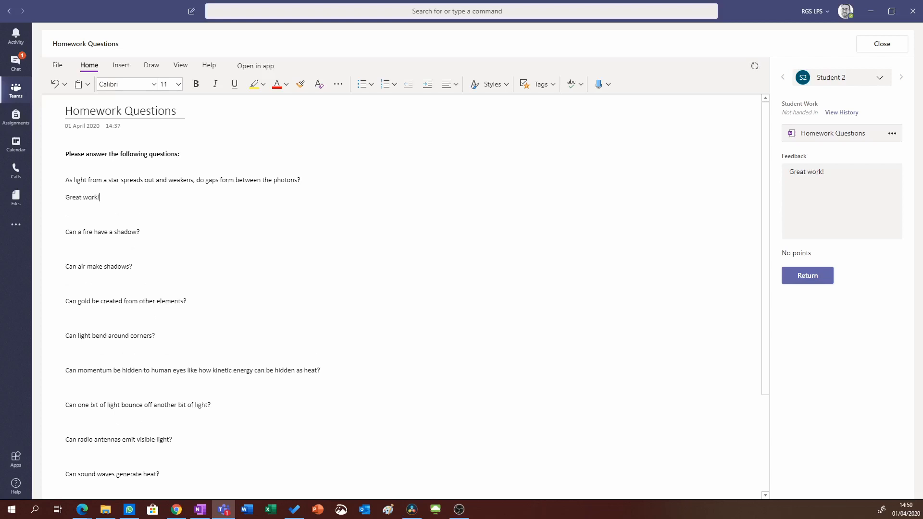
Circle "gaps form between the photons" in the first question with blue ink and draw an arrow pointing towards it.
{"action": "left_click", "coordinate": [151, 66]}
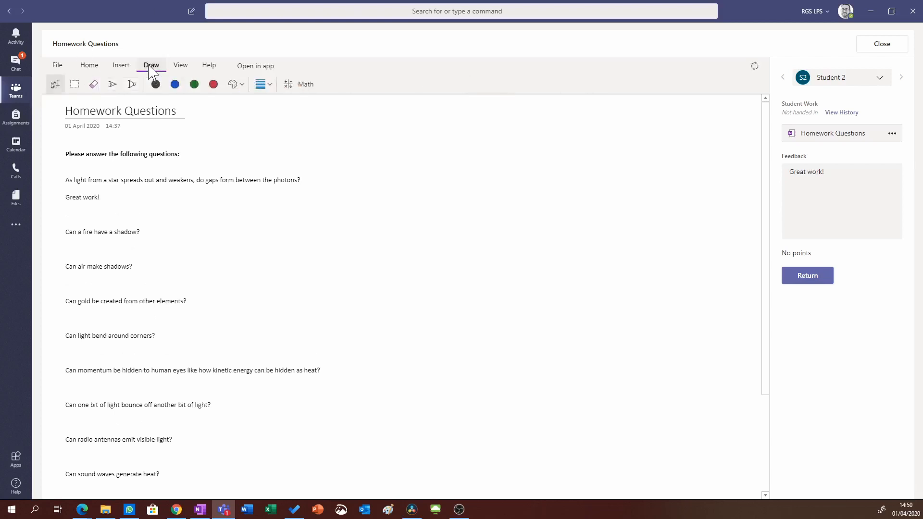
{"action": "left_click", "coordinate": [176, 85]}
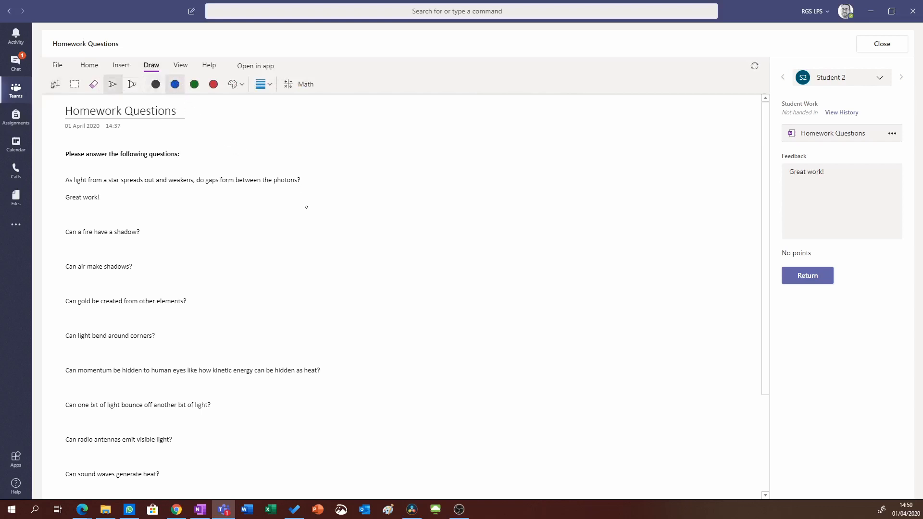
{"action": "mouse_move", "coordinate": [399, 181]}
{"action": "left_mouse_down"}
{"action": "mouse_move", "coordinate": [294, 200]}
{"action": "mouse_move", "coordinate": [363, 200]}
{"action": "left_mouse_up"}
{"action": "mouse_move", "coordinate": [290, 178]}
{"action": "left_mouse_down"}
{"action": "mouse_move", "coordinate": [200, 187]}
{"action": "mouse_move", "coordinate": [288, 178]}
{"action": "left_mouse_up"}
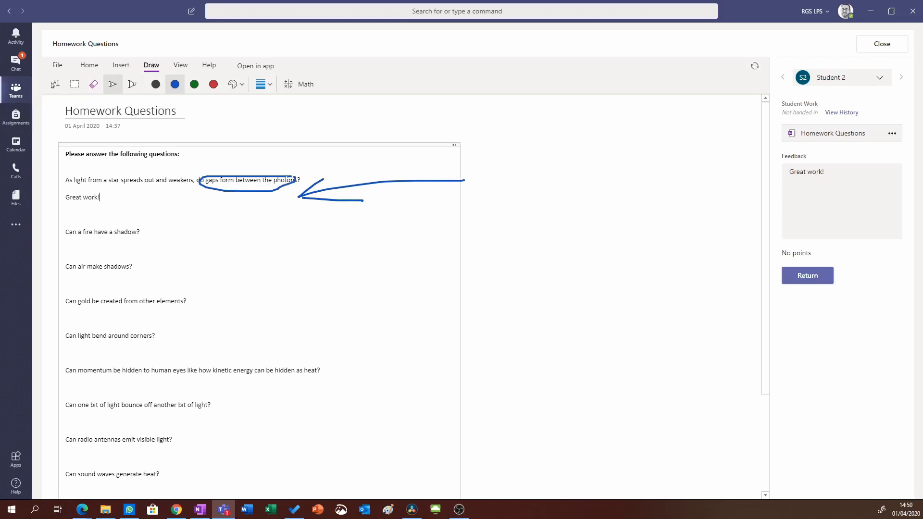
{"action": "left_click", "coordinate": [87, 64]}
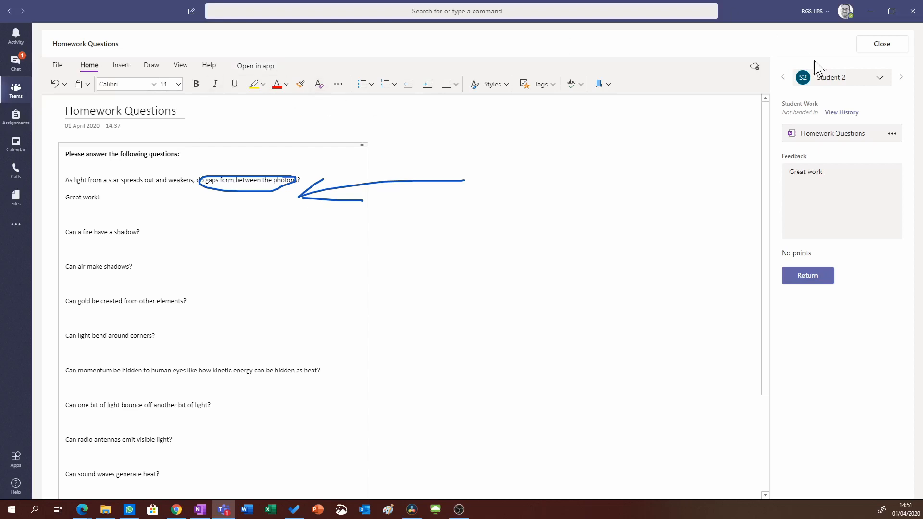
Return the marked homework to Student 2 and check the assignment's graded and to-grade lists.
{"action": "left_click", "coordinate": [813, 277]}
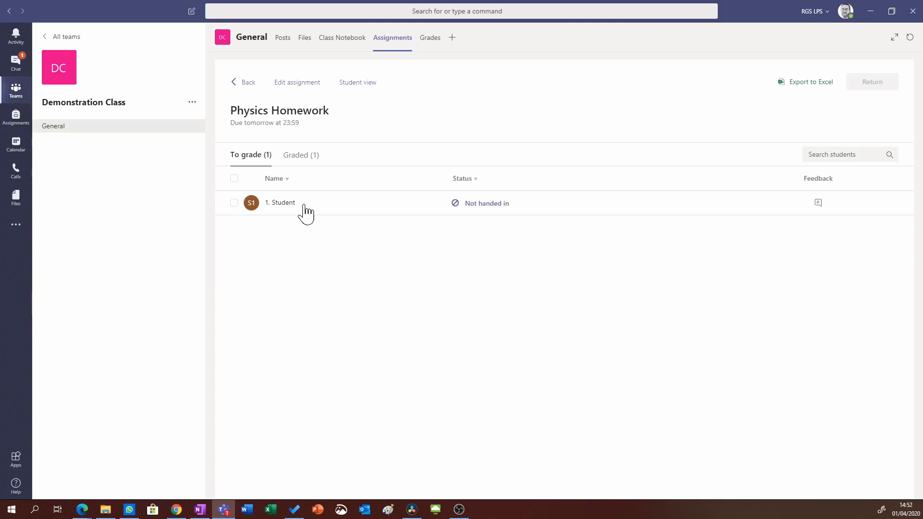
{"action": "left_click", "coordinate": [310, 163]}
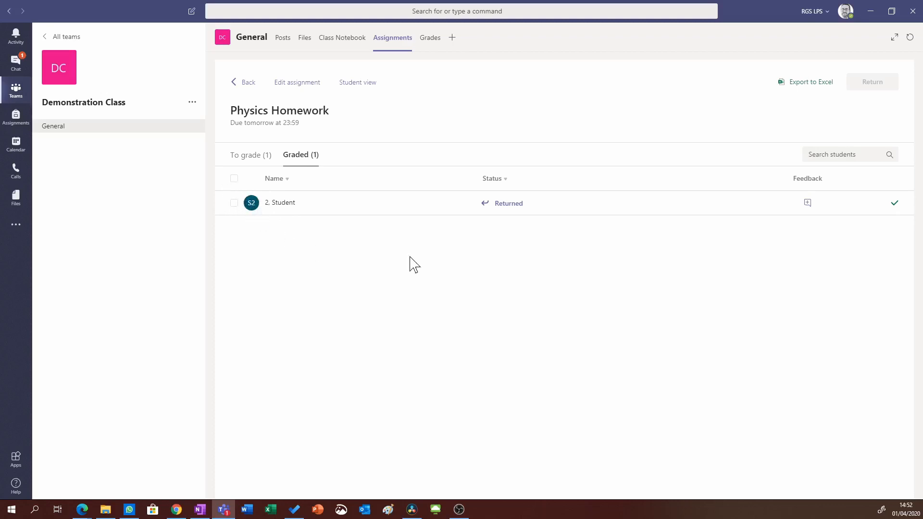
{"action": "left_click", "coordinate": [248, 159]}
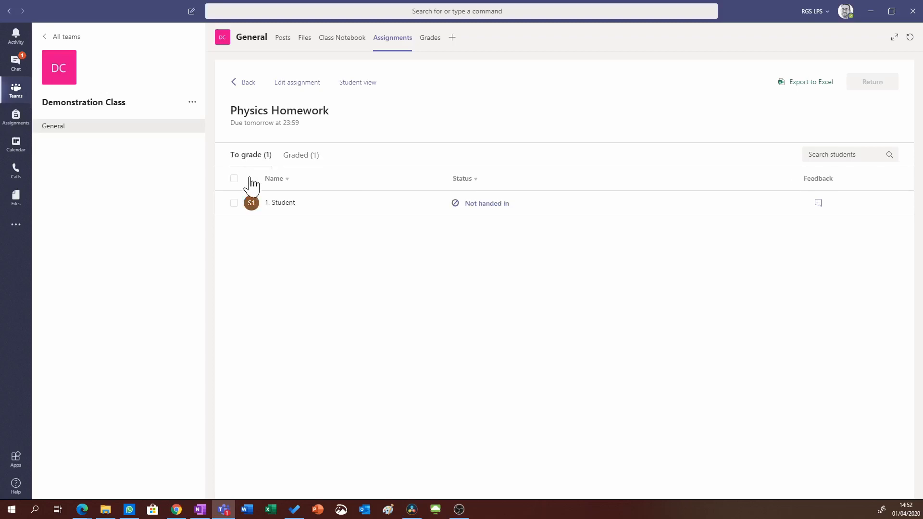